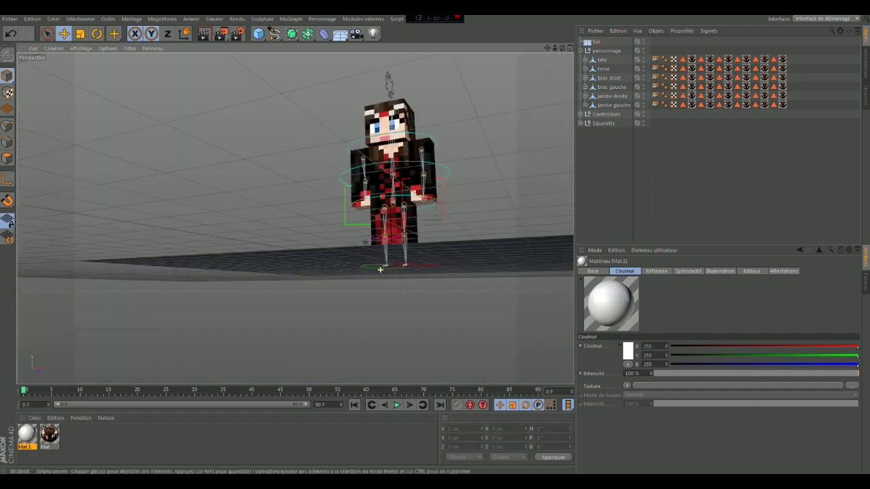
Step: Add an infinite sun light named Soleil from the Créer > Lumière menu
left_click(373, 33)
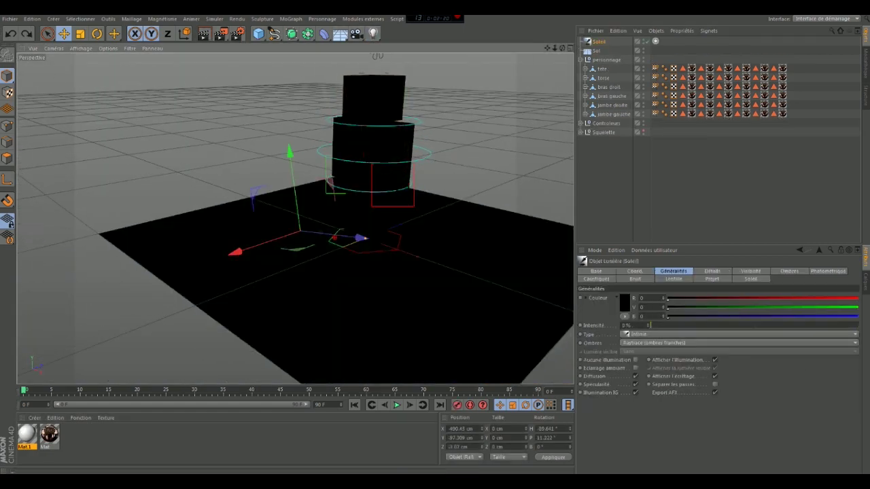
Step: Raise the Soleil light above the character and floor
left_click_drag(292, 272, 295, 218)
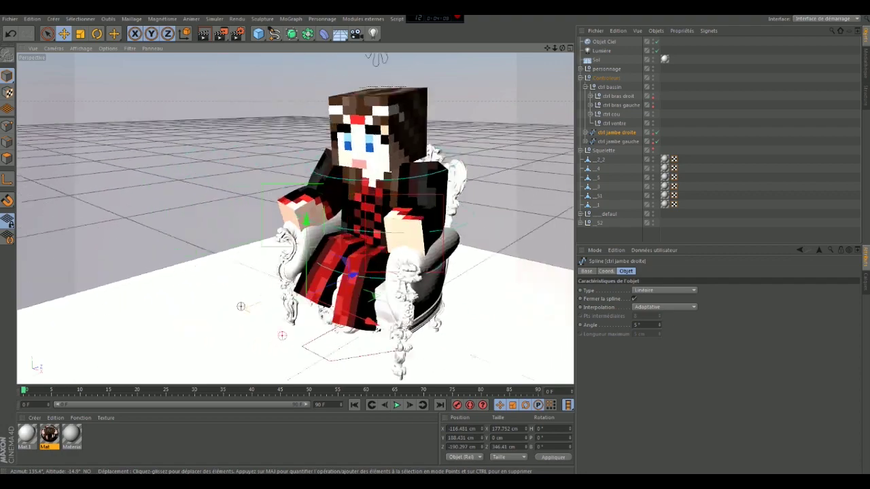
Step: Render a preview of the current view in the viewport
left_click(203, 34)
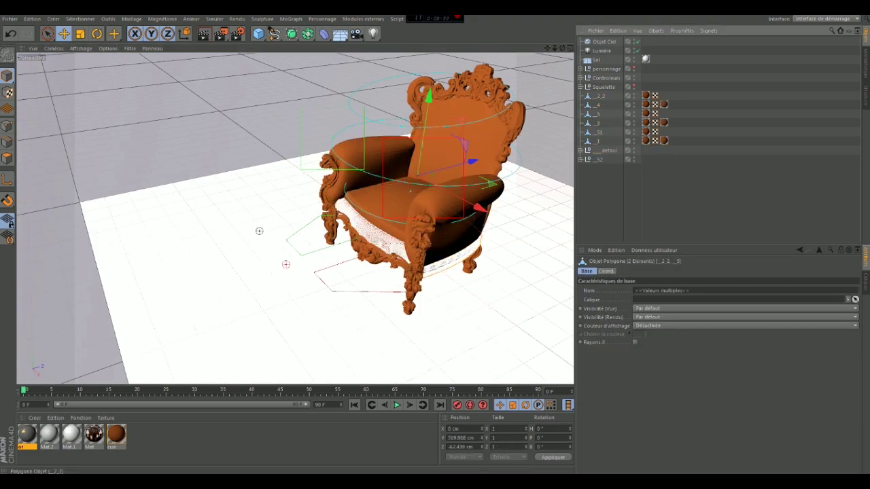
Step: Create the new gold 'or' material with Ctrl+N while orbiting around the armchair
mouse_move(204, 204)
left_mouse_down("alt")
mouse_move(78, 144)
mouse_move(203, 204)
left_mouse_up("alt")
left_click(136, 306)
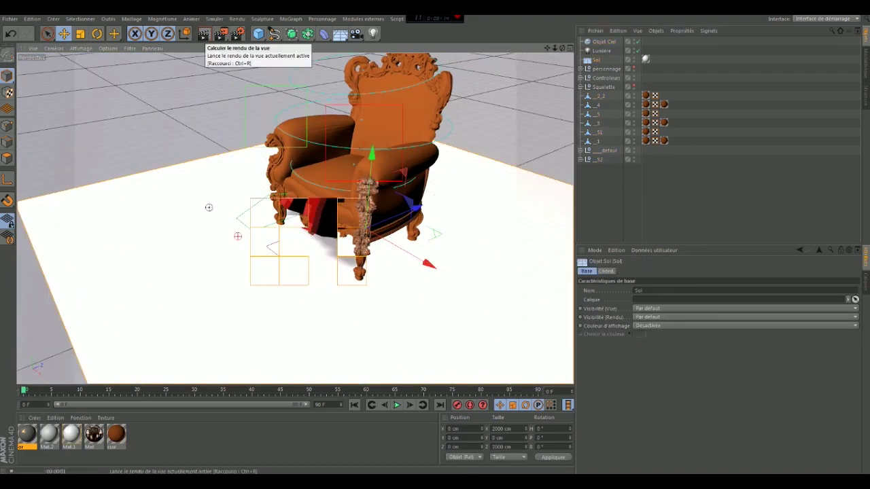
key("ctrl+n")
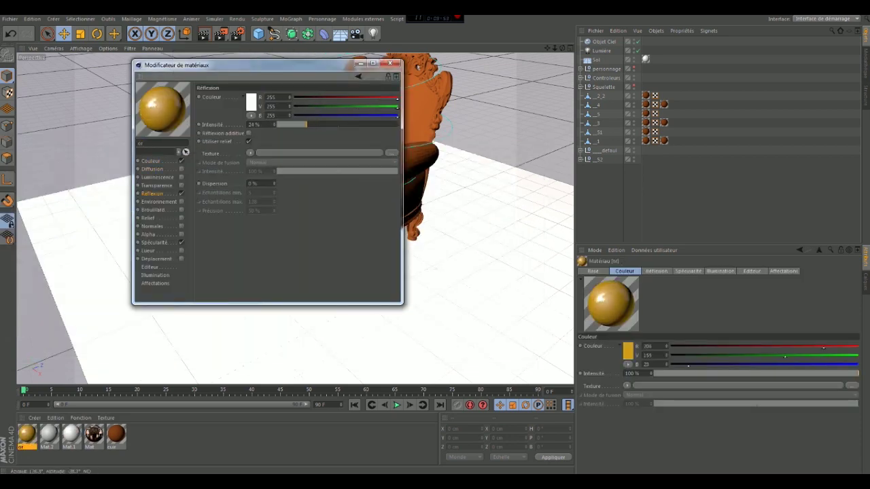
scroll(296, 214, "up", 5)
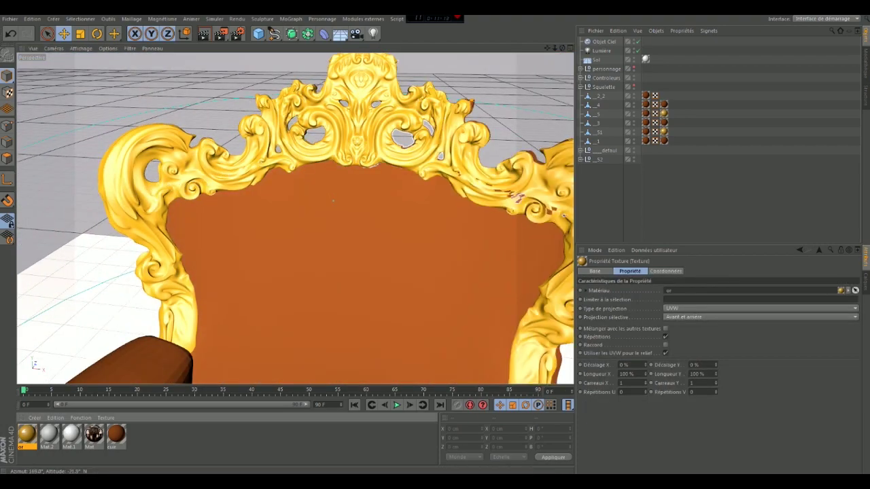
left_click_drag(333, 200, 473, 99, "alt")
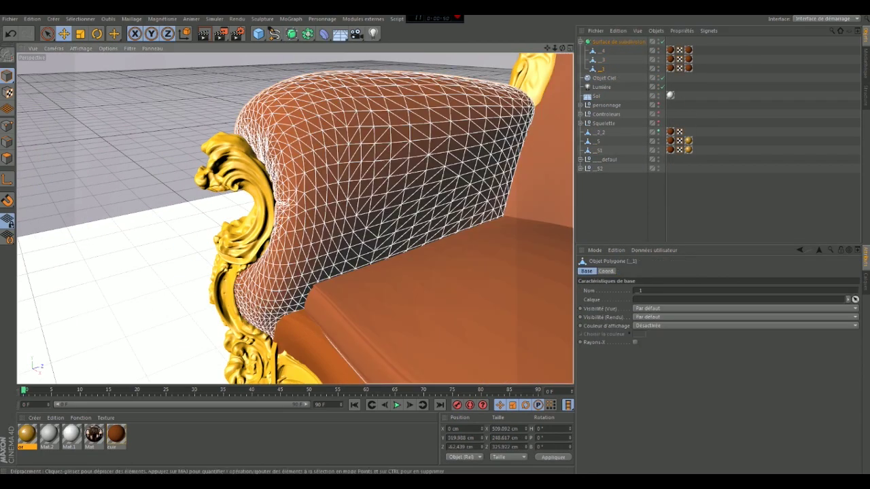
Step: Select the armchair's seat cushion object
left_click(438, 306)
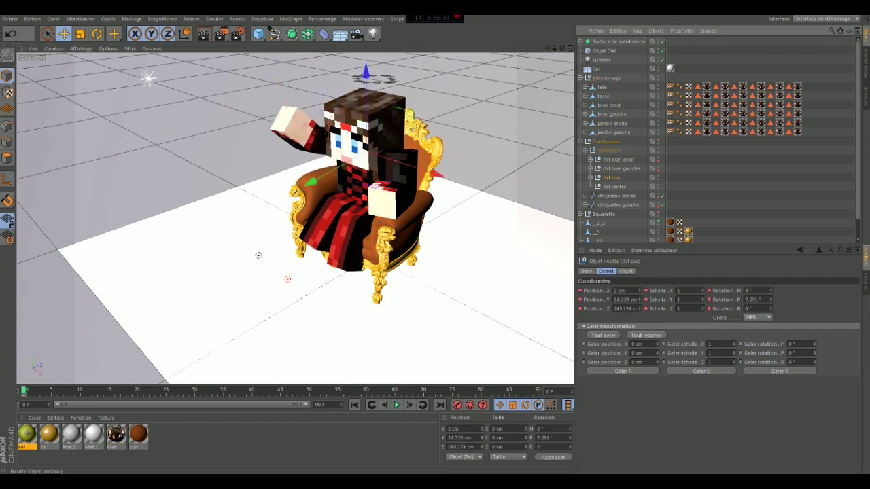
Step: Test-render the seated character with Ctrl+R, then undo the last change
key("r")
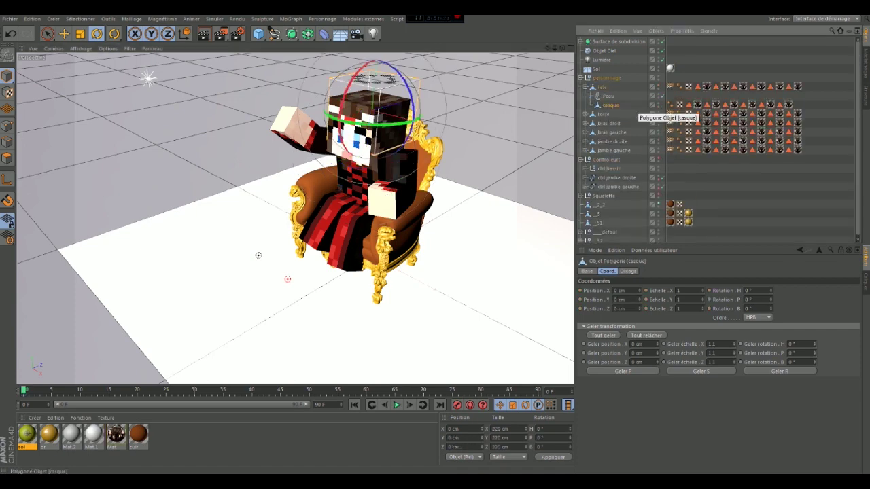
left_click(203, 34)
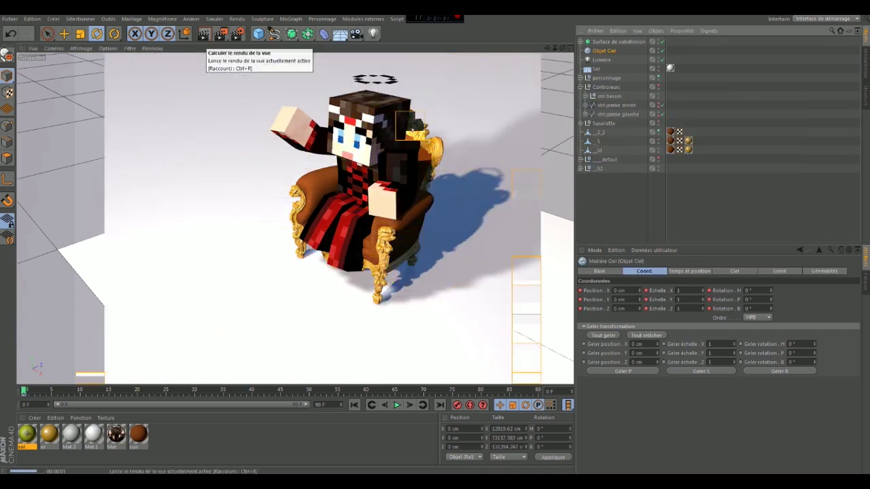
key("ctrl+r")
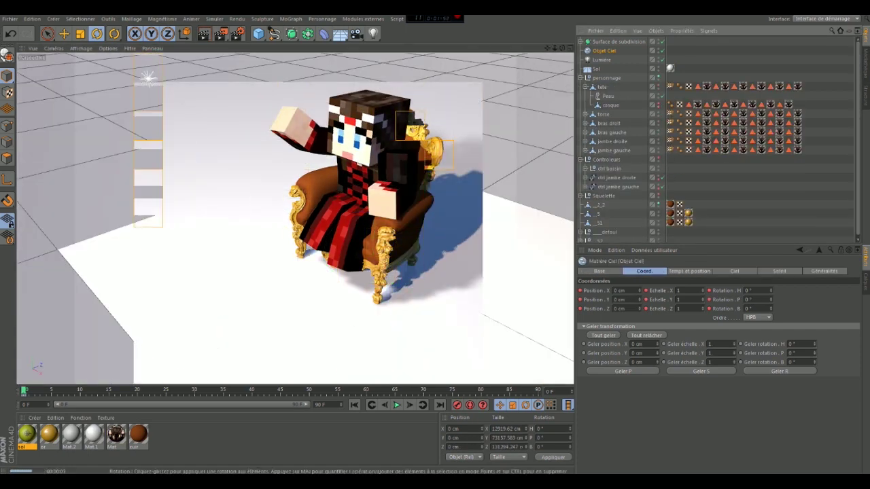
left_click(258, 255)
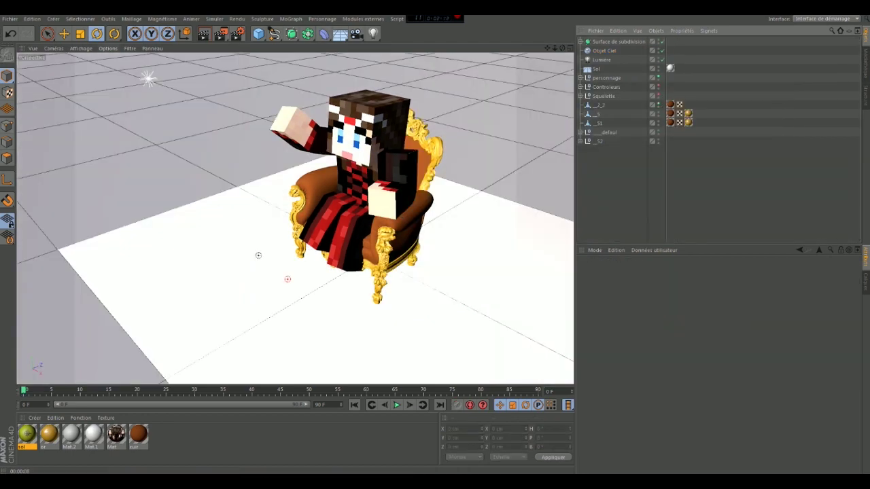
key("ctrl+z")
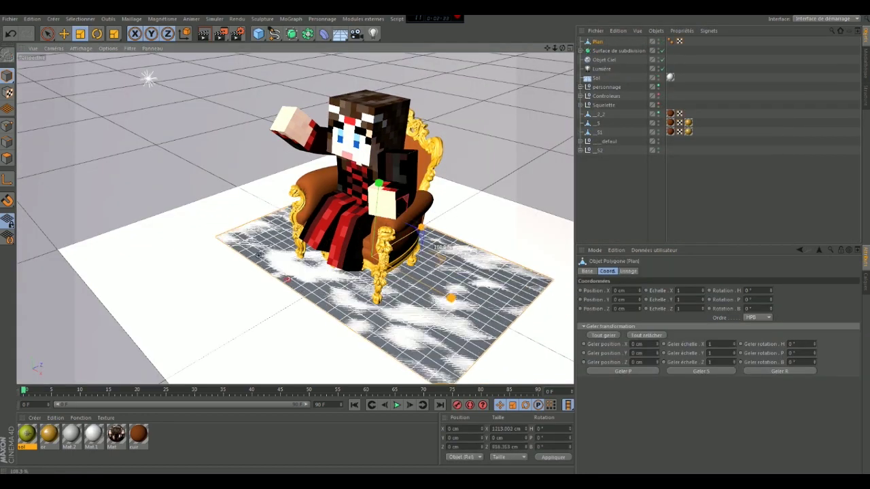
Step: Slide the logo plane behind the chair and turn it to about 55.6° heading
left_click(203, 33)
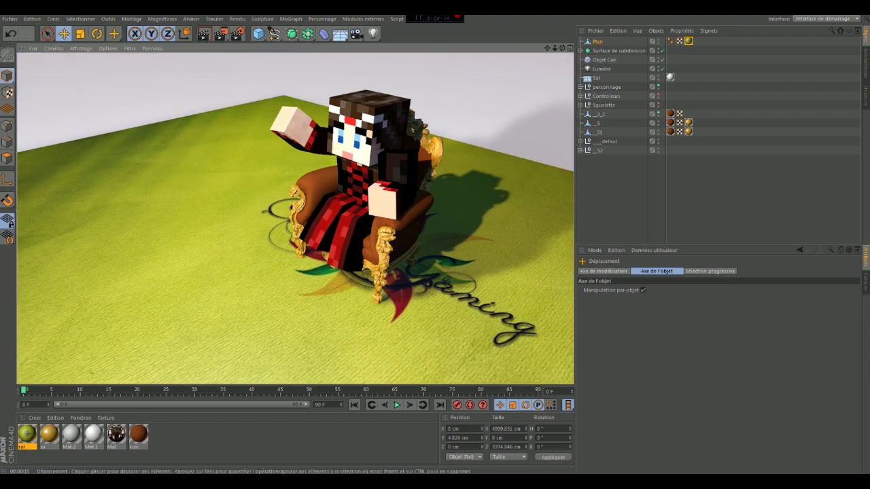
left_click_drag(435, 299, 204, 136)
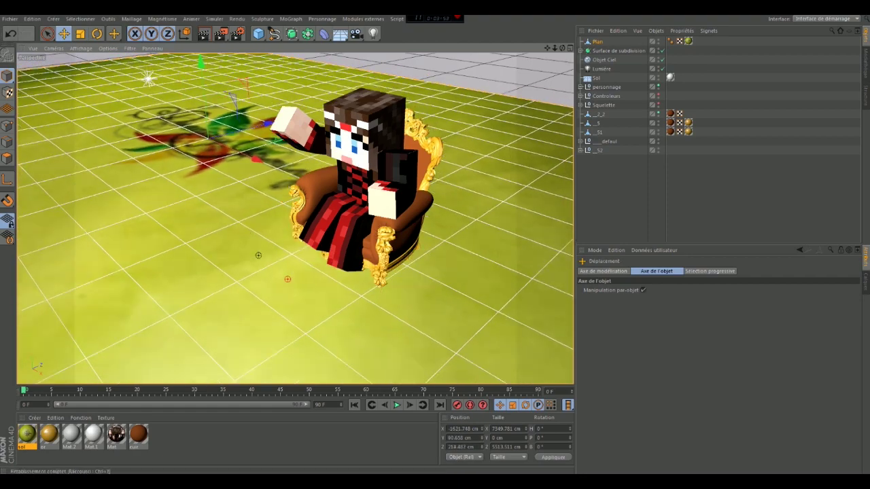
left_click_drag(235, 102, 323, 71)
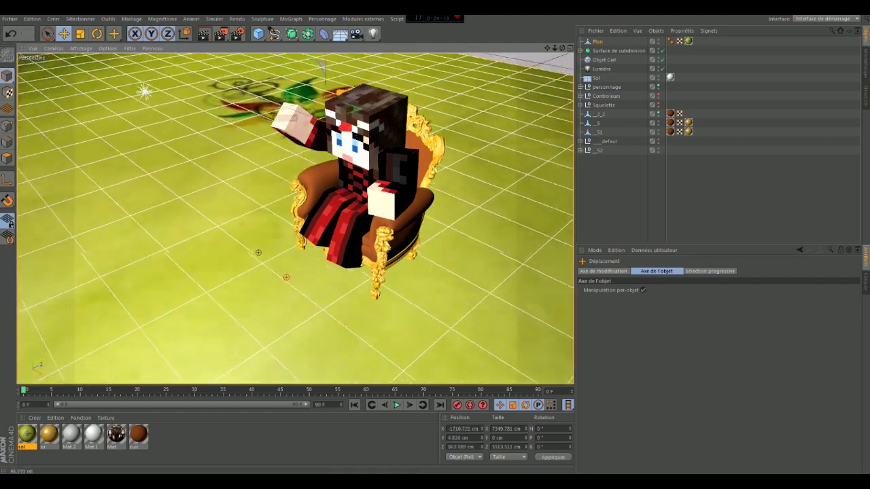
key("r")
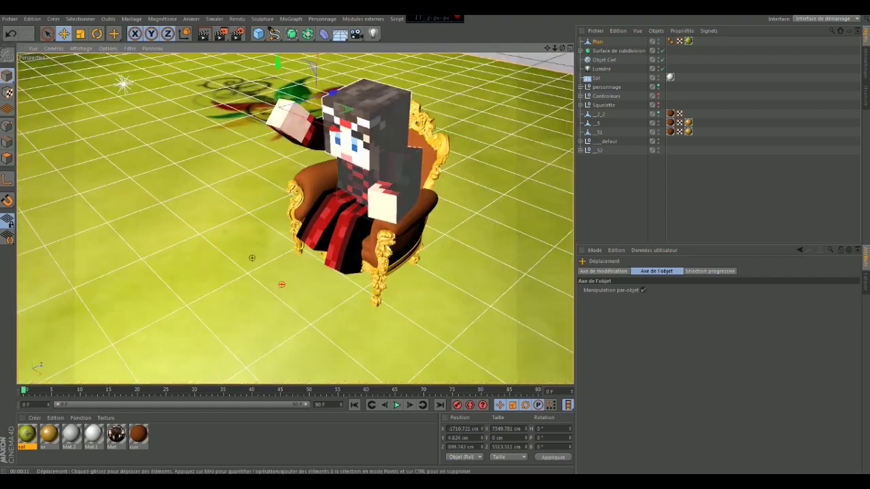
scroll(295, 217, "up", 5)
left_click_drag(285, 128, 340, 126)
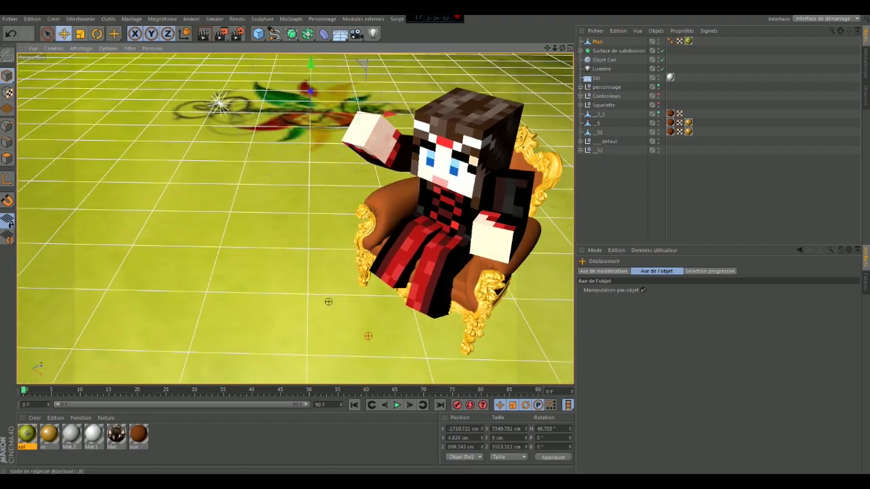
Step: Orbit closer to the character and render the whole scene in the viewport
left_click_drag(295, 217, 258, 216, "alt")
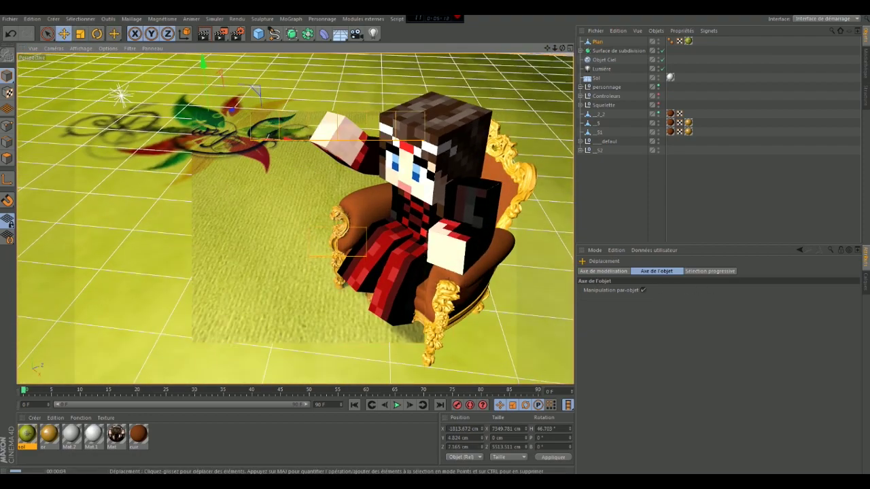
key("r")
mouse_move(282, 297)
left_mouse_down("alt")
mouse_move(312, 275)
mouse_move(320, 245)
left_mouse_up("alt")
scroll(319, 245, "down", 3)
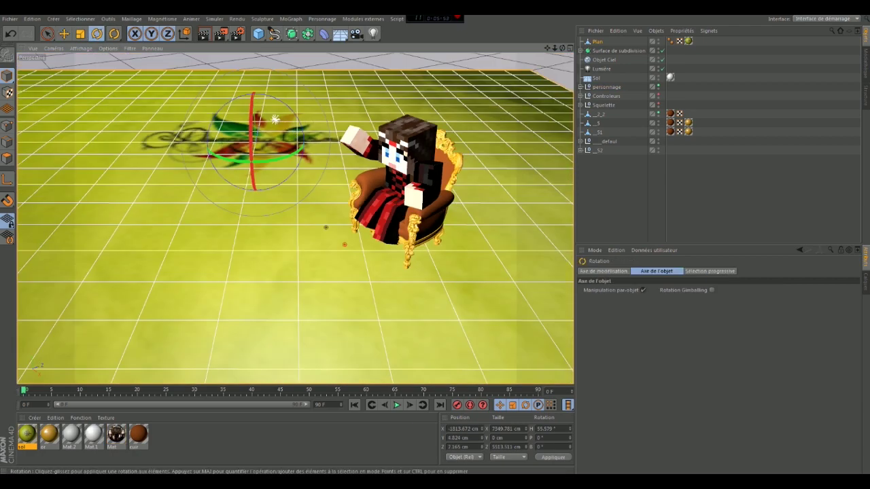
key("ctrl+r")
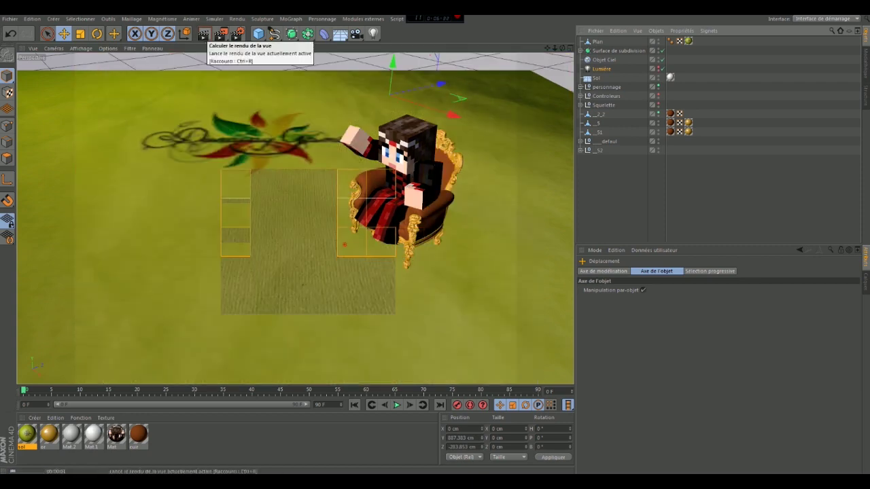
Step: Re-render the preview and create the Dunaway null to group the character and armchair
scroll(289, 201, "up", 3)
scroll(289, 201, "down", 3)
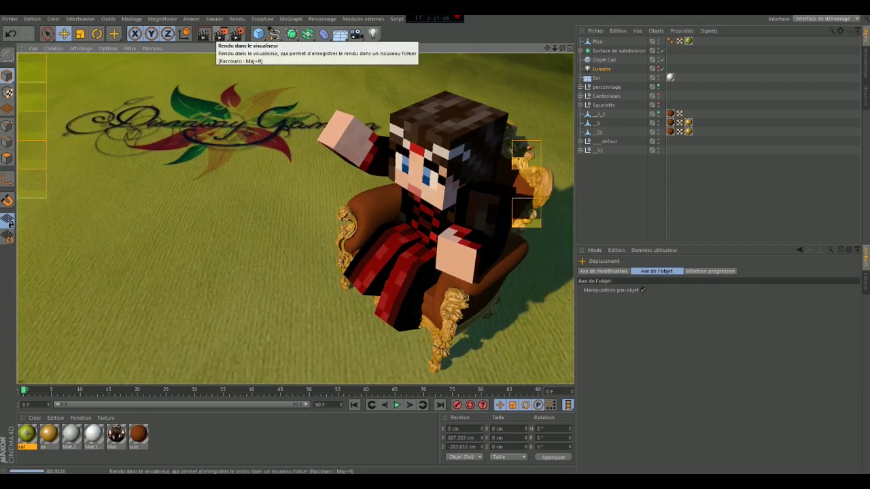
left_click(204, 33)
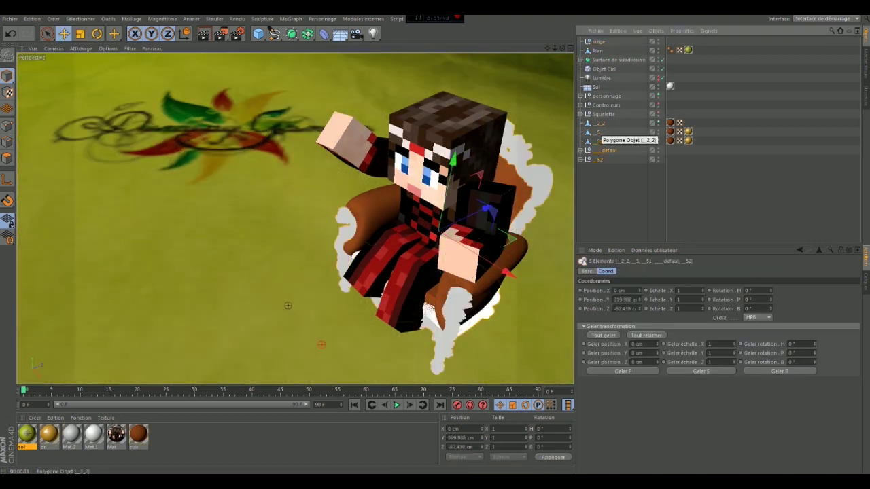
left_click(615, 60, "ctrl")
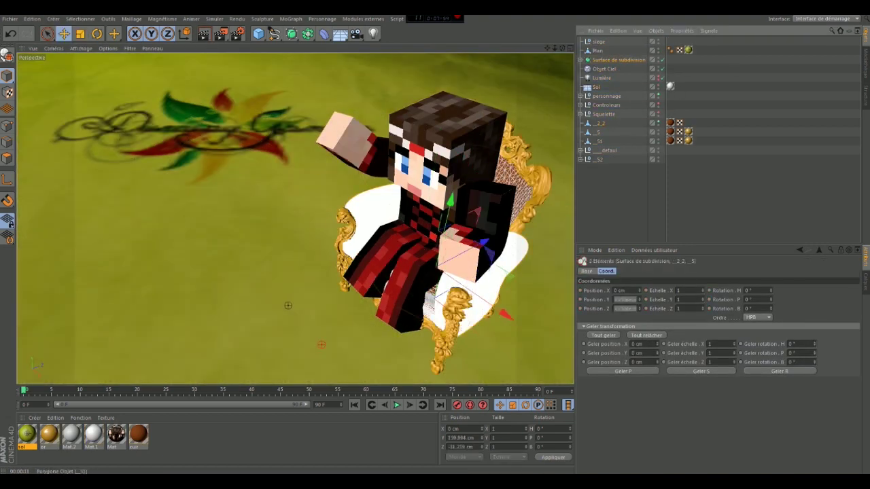
left_click(53, 19)
left_click(64, 27)
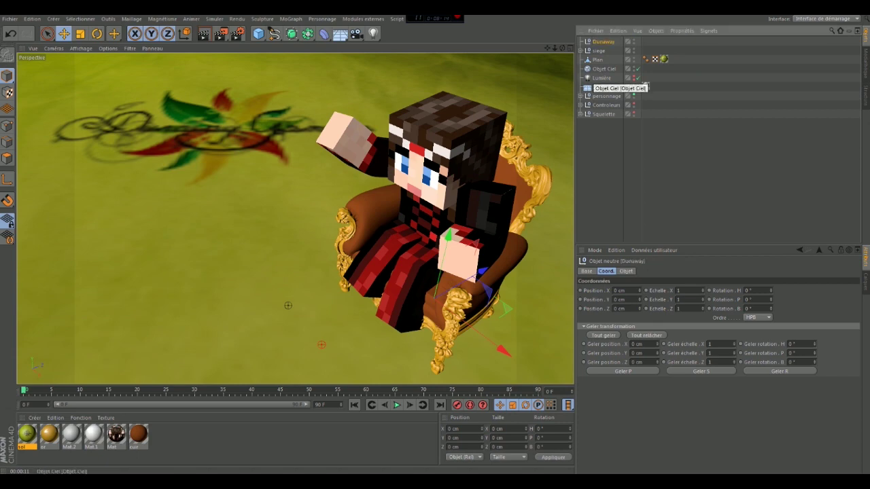
Step: Shift the Dunaway group along X and re-rotate the neck control
left_click_drag(493, 359, 465, 347)
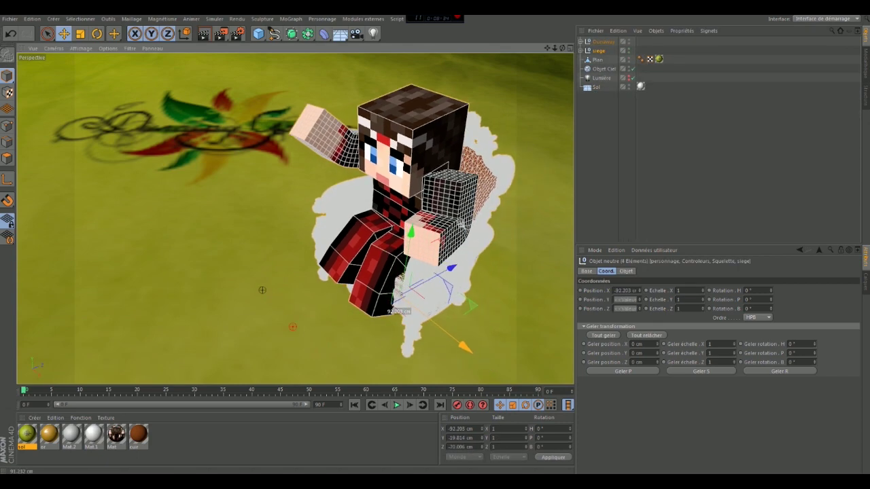
left_click(203, 34)
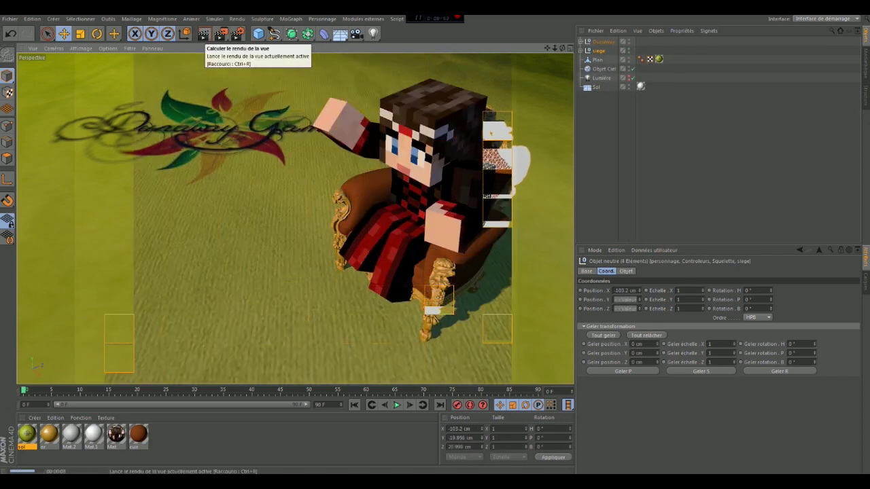
left_click(603, 42)
key("r")
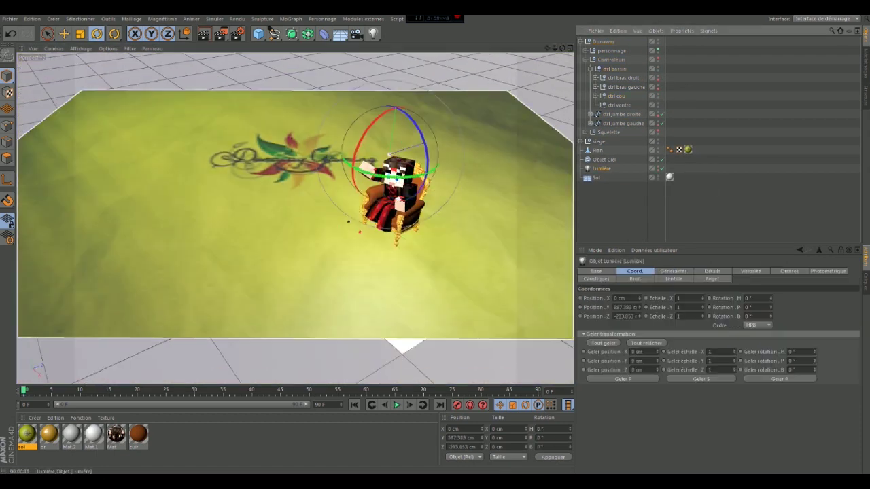
left_click(602, 168)
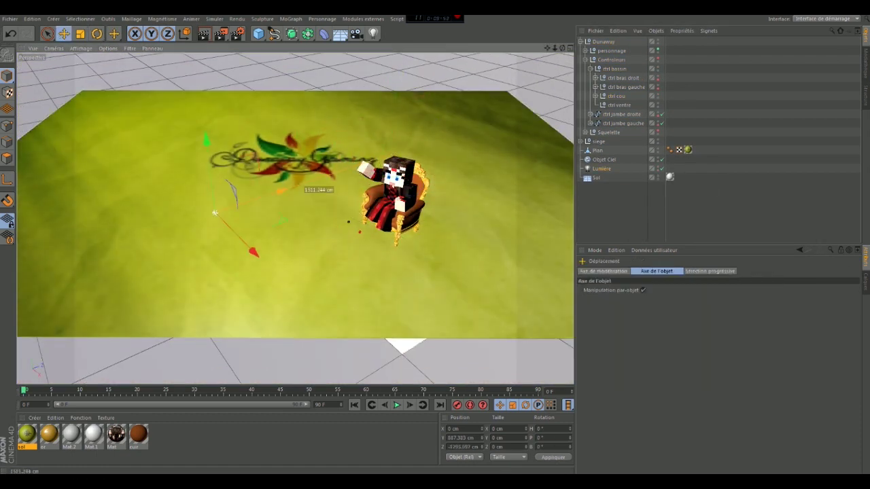
Step: Move the Dunaway group and armchair across the floor so the logo shows, re-rendering to check
key("e")
middle_click_drag(404, 203, 319, 271, "alt")
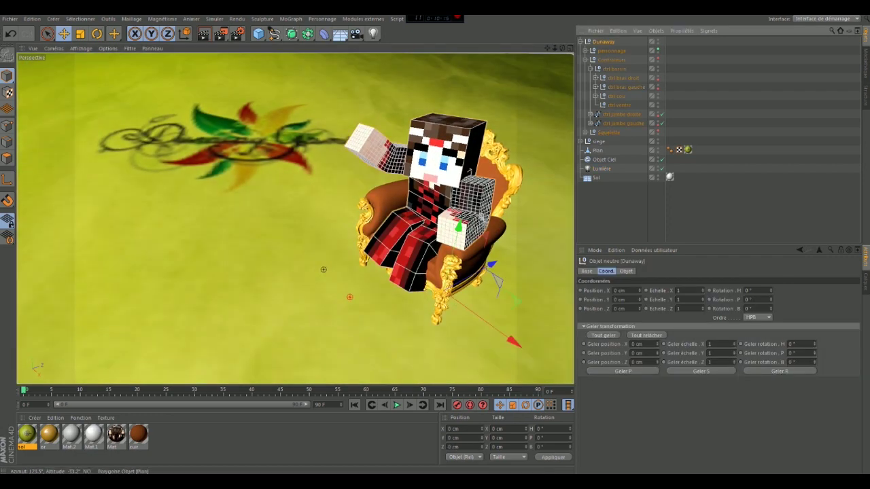
left_click_drag(318, 271, 311, 278)
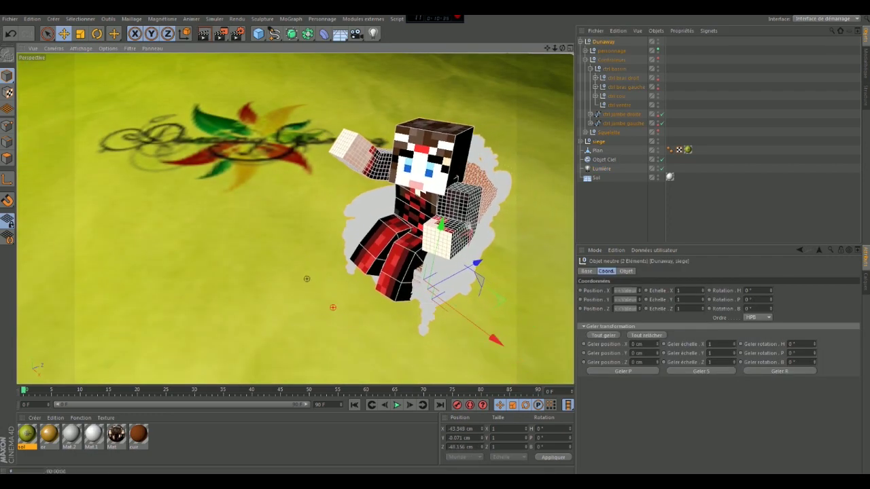
key("ctrl+r")
left_click_drag(311, 278, 334, 284, "alt")
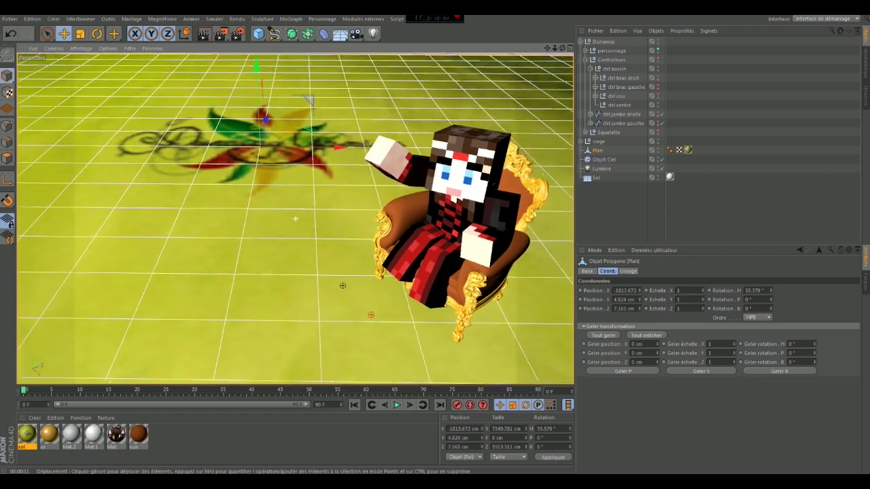
left_click(334, 284)
key("ctrl+r")
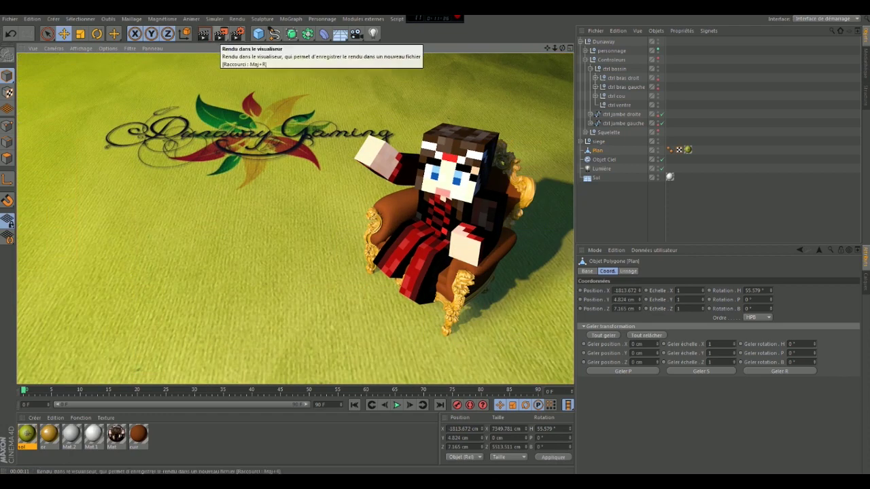
Step: Set the render Save format to PNG and render the 2560×1600 image to Picture Viewer
left_click(221, 33)
left_click(236, 33)
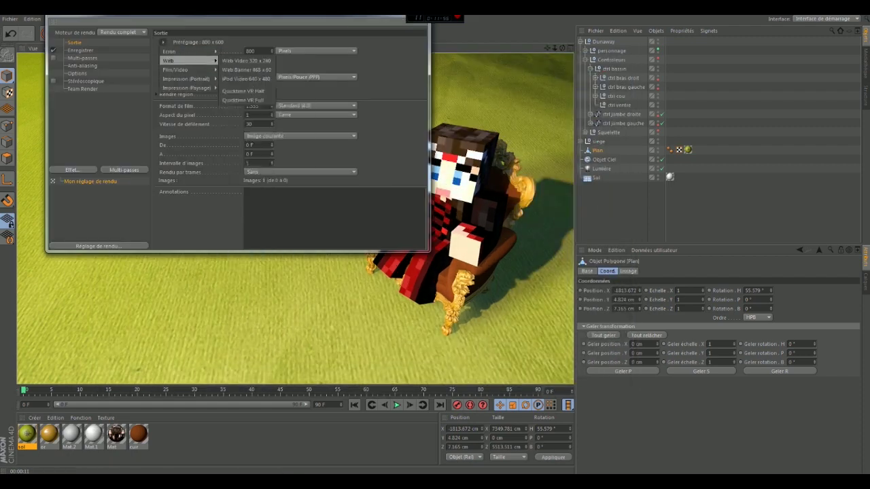
left_click(81, 50)
left_click(265, 68)
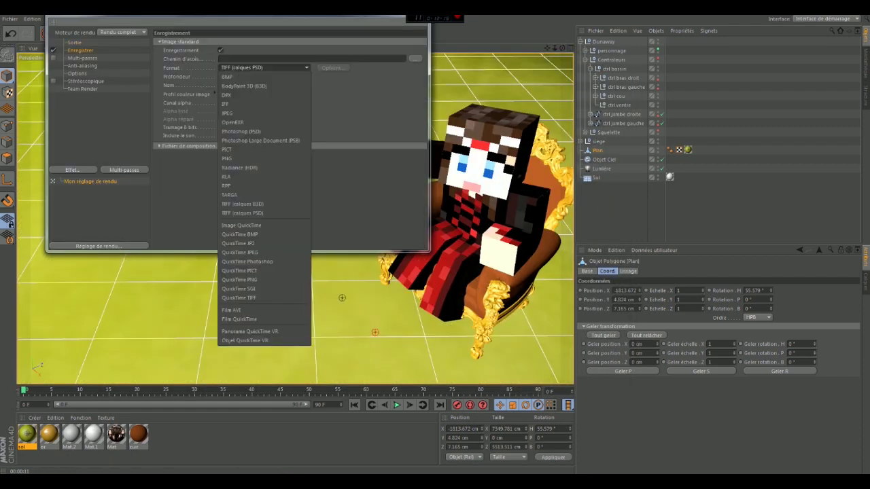
left_click(163, 59)
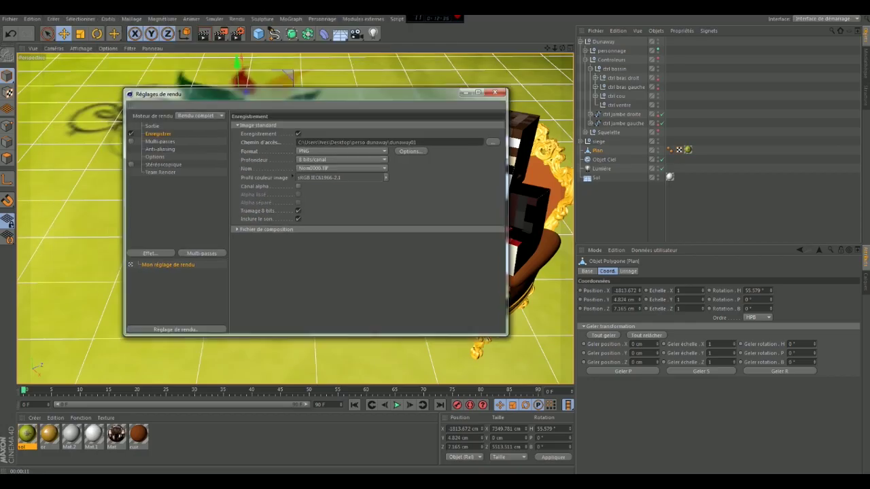
scroll(293, 229, "down", 6)
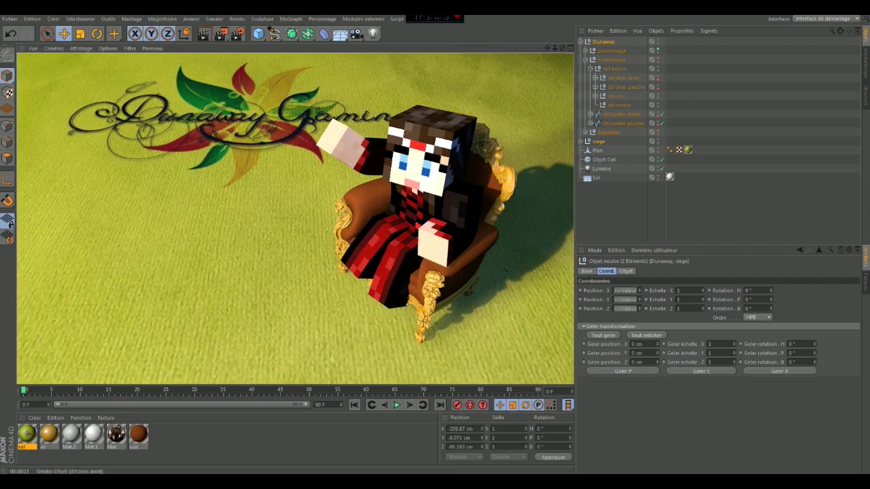
key("ctrl+b")
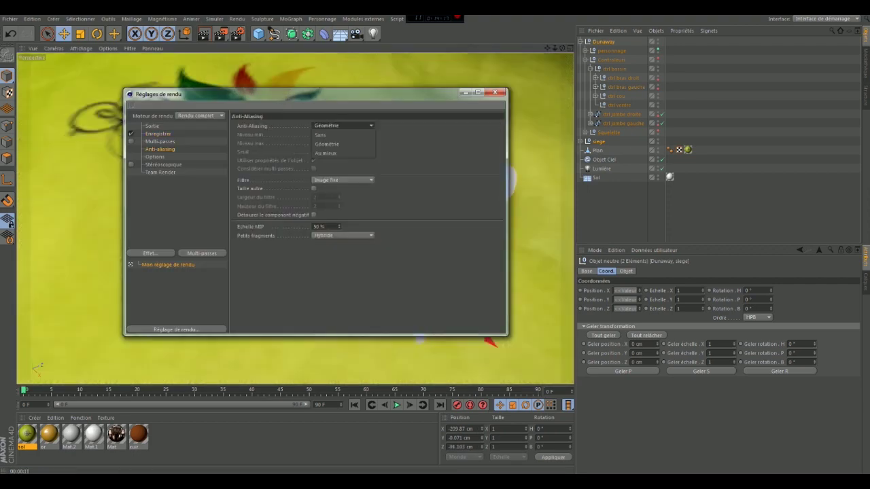
key("shift+r")
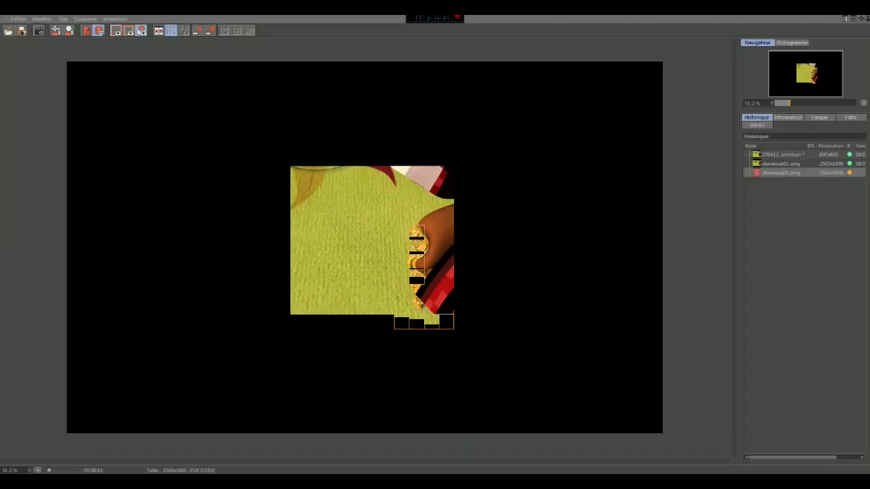